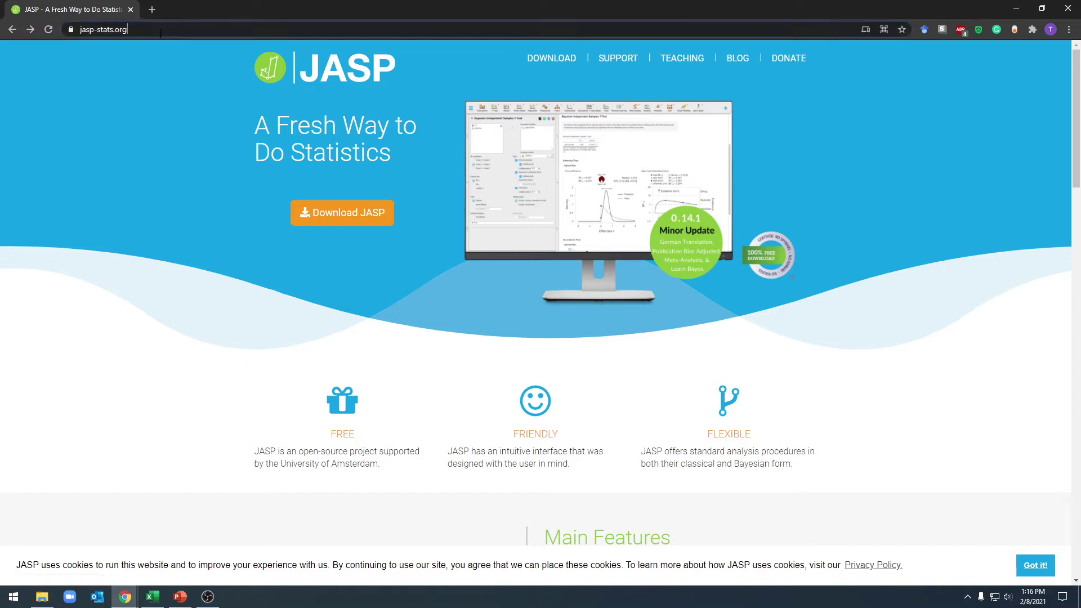
# Open the JASP 0.14.1 download page with its Windows, macOS, Linux and browser options.
pyautogui.click(103, 29)
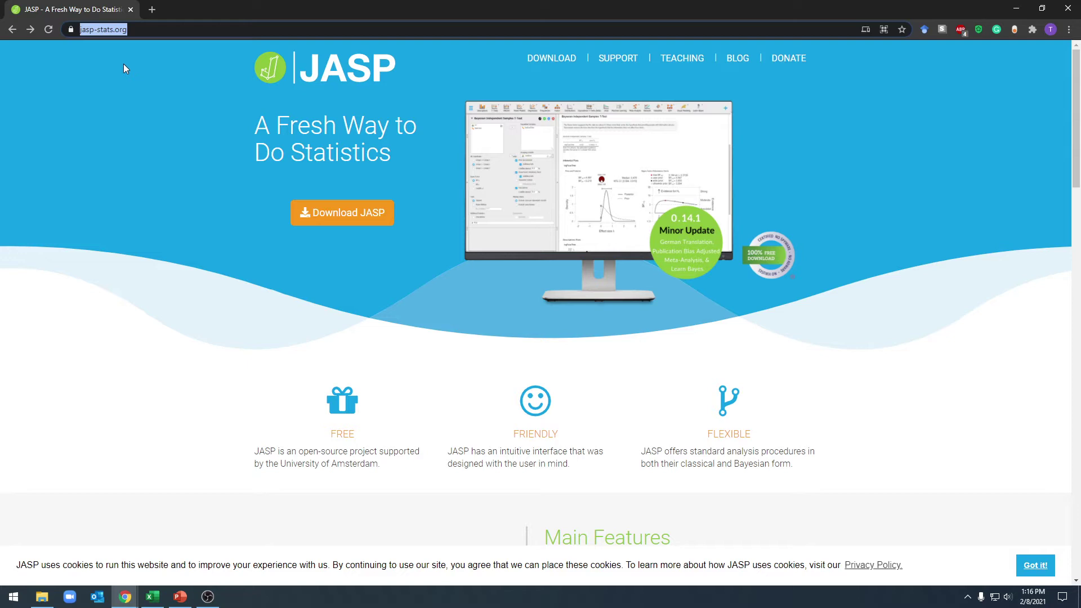
pyautogui.click(157, 133)
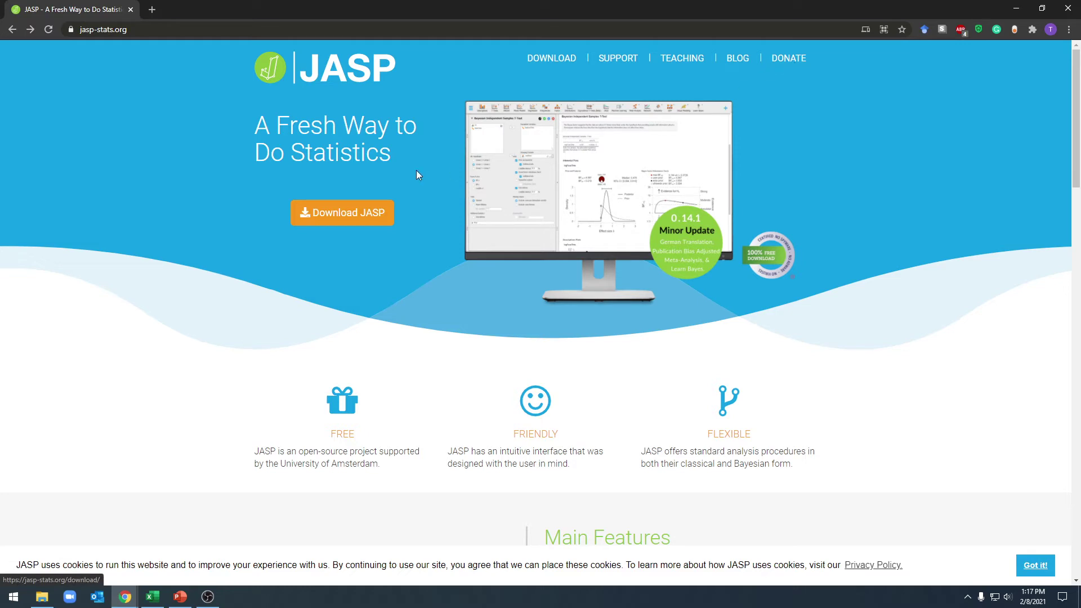
pyautogui.click(357, 217)
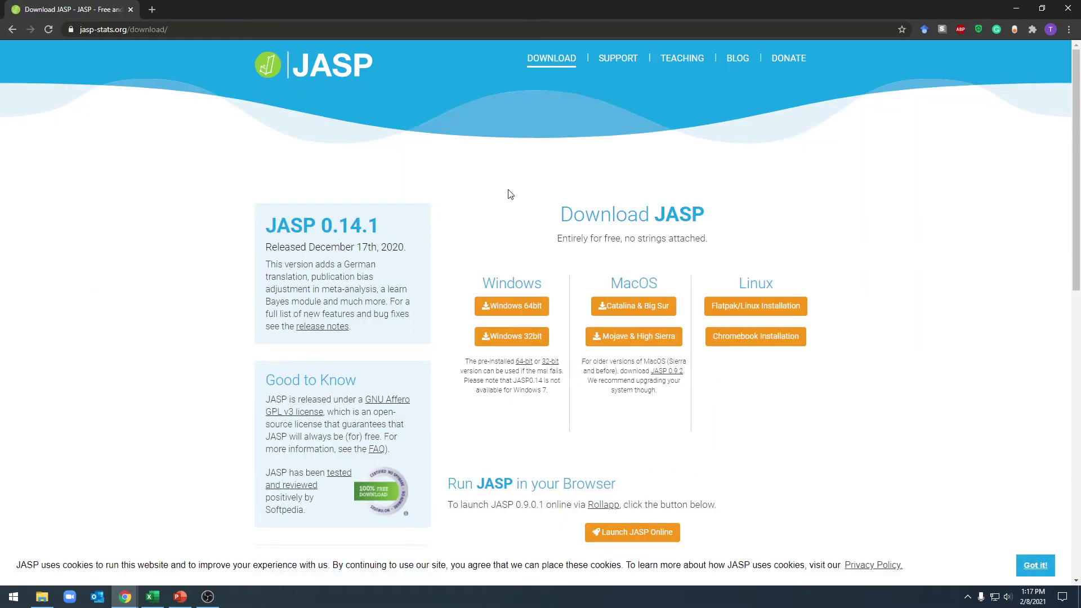
pyautogui.scroll(-1, 510, 196)
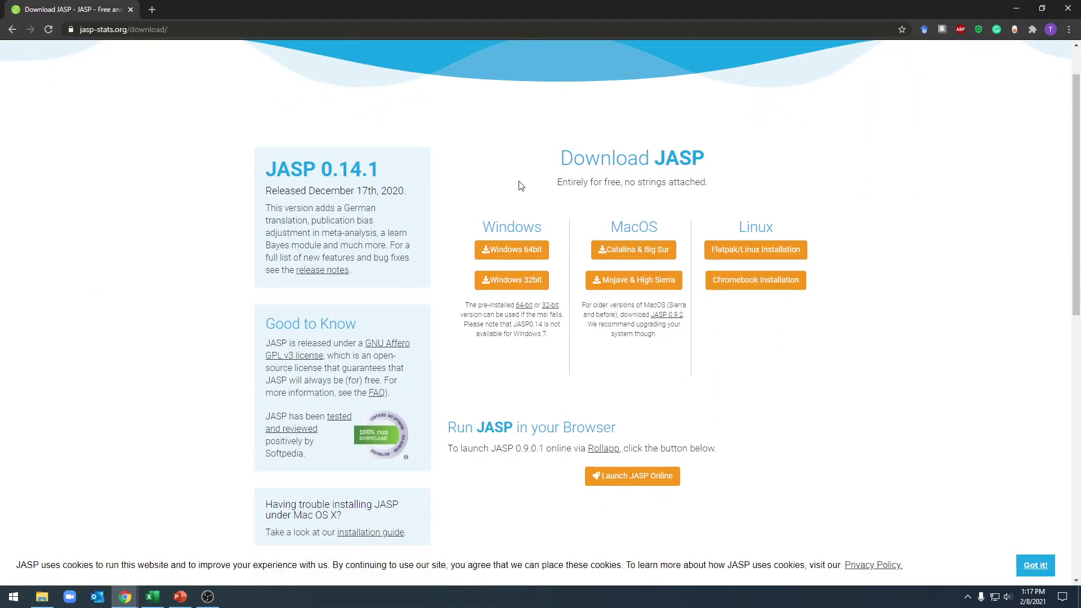